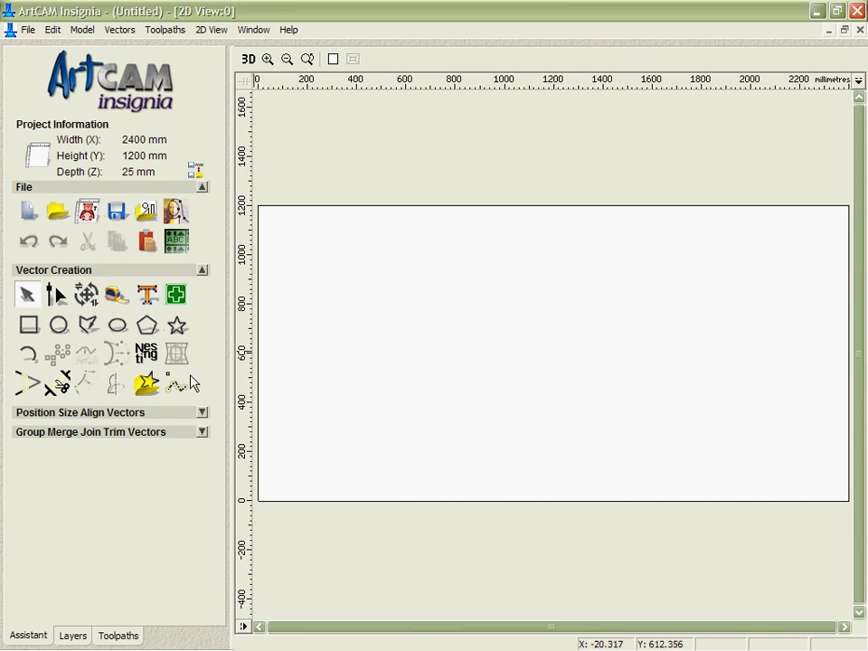
# Place the sign-border shape from the Vector Library onto the sheet's lower-left corner
pyautogui.click(152, 385)
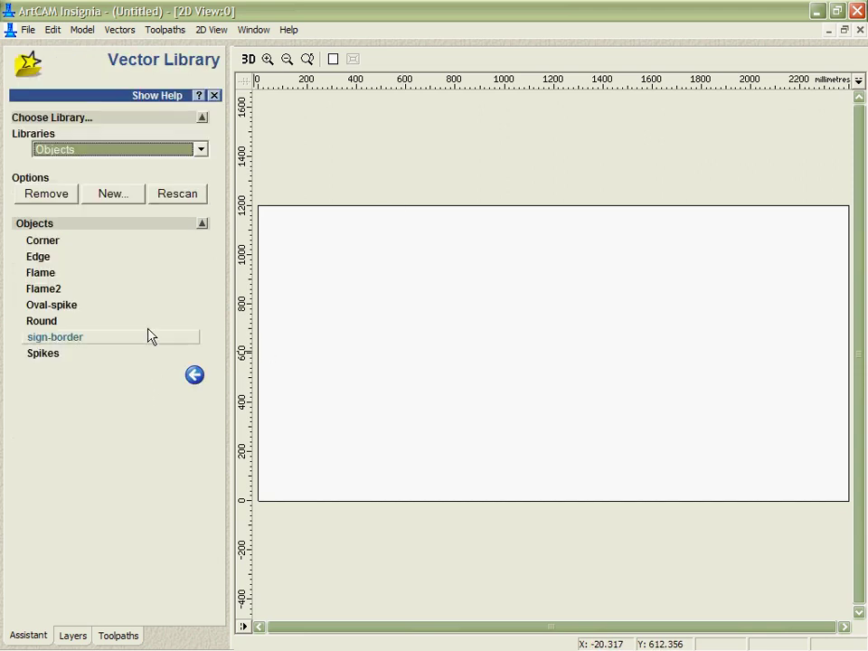
pyautogui.click(88, 341)
pyautogui.doubleClick(88, 341)
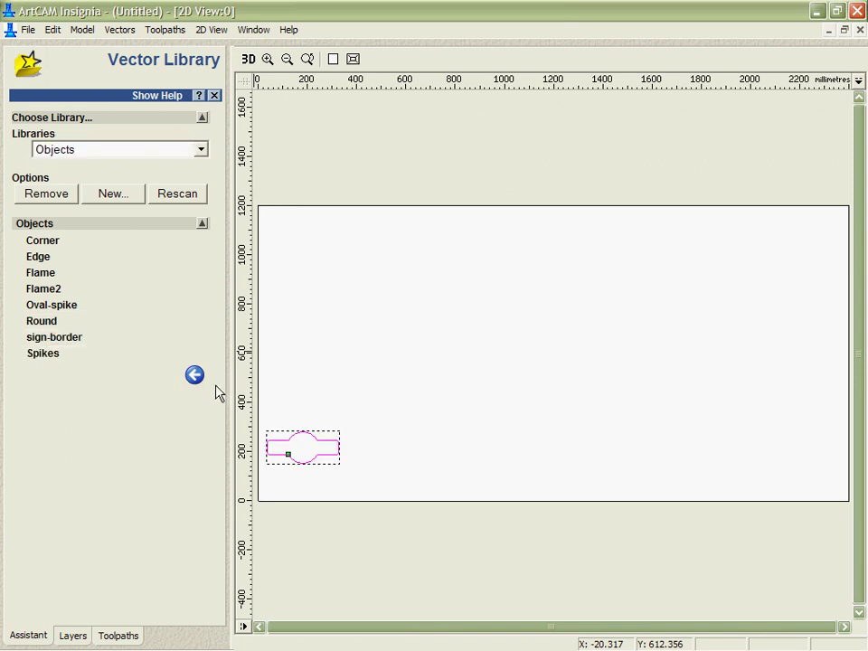
pyautogui.click(194, 374)
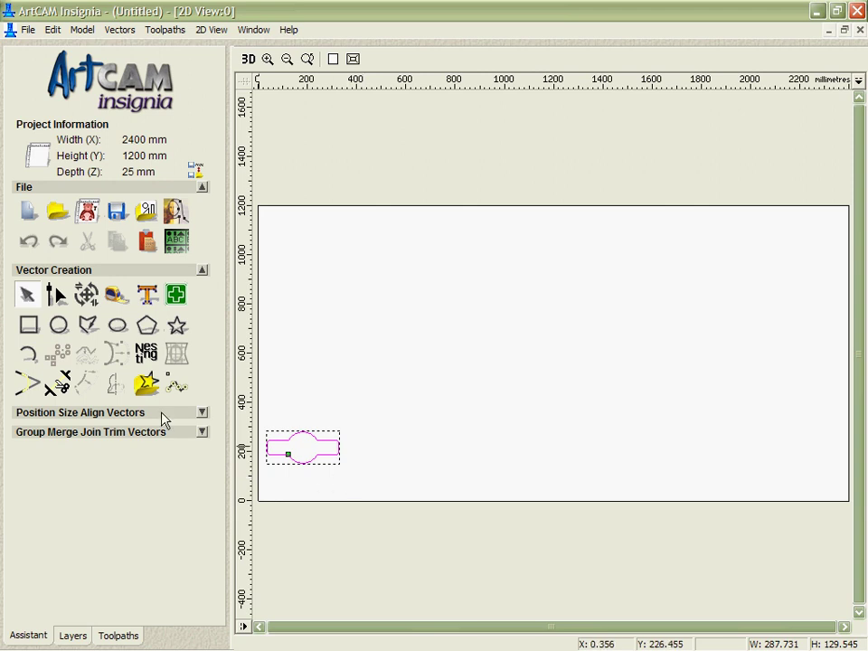
# Nest 200 copies of the sign-border with toolpath clearance 3 across the 2400 × 1200 mm sheet
pyautogui.click(146, 353)
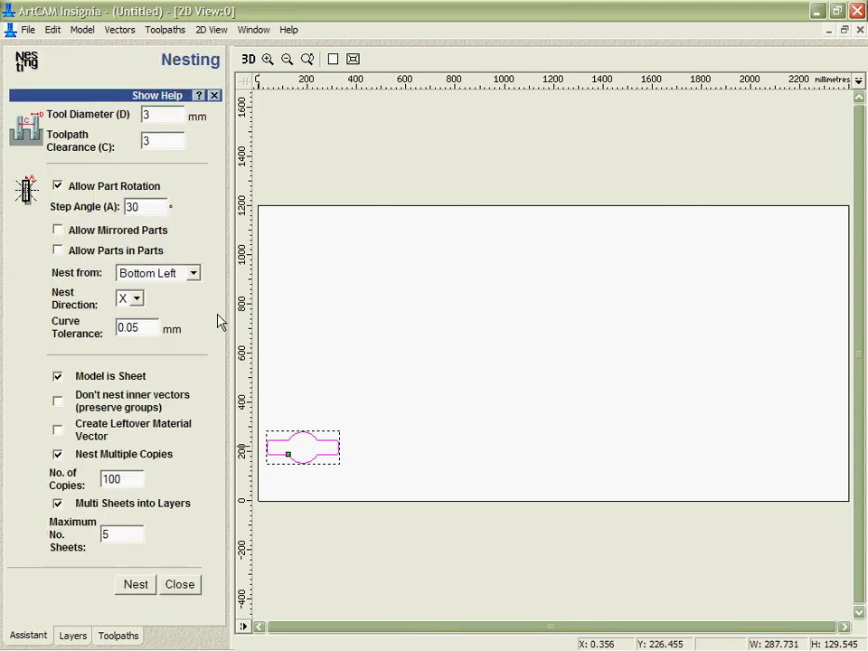
pyautogui.click(165, 116)
pyautogui.click(165, 139)
pyautogui.doubleClick(157, 119)
pyautogui.doubleClick(159, 140)
pyautogui.write('3')
pyautogui.moveTo(123, 480); pyautogui.dragTo(56, 488)
pyautogui.write('200')
pyautogui.click(134, 587)
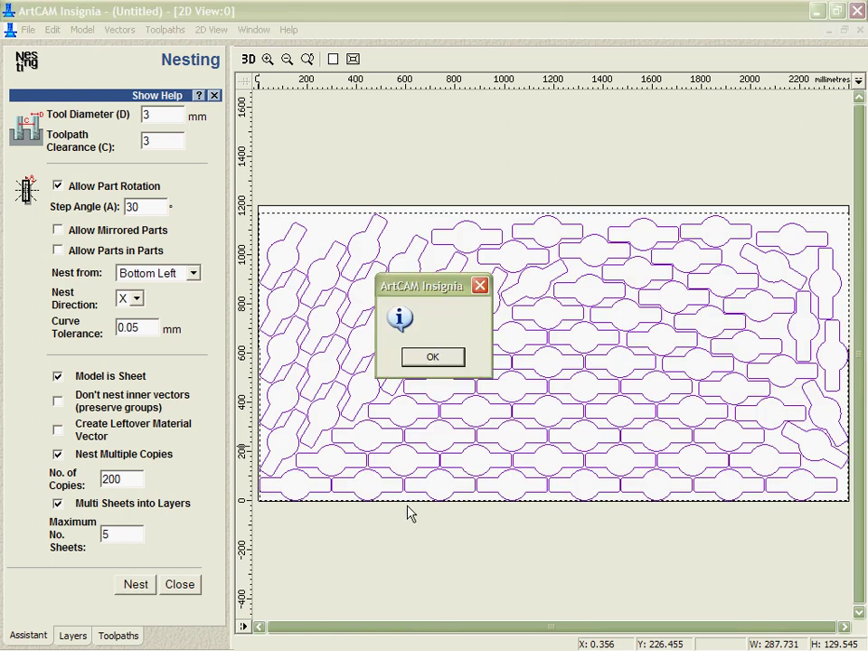
pyautogui.click(436, 358)
# Hide the Sheets 1 to 2 layer so only the Sheet3 layer's parts show
pyautogui.click(180, 585)
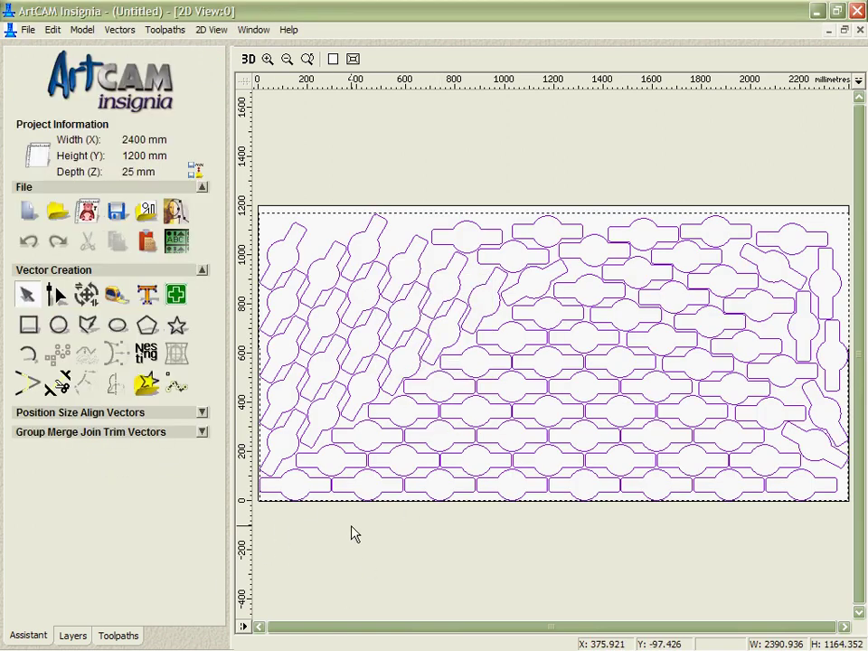
pyautogui.click(72, 635)
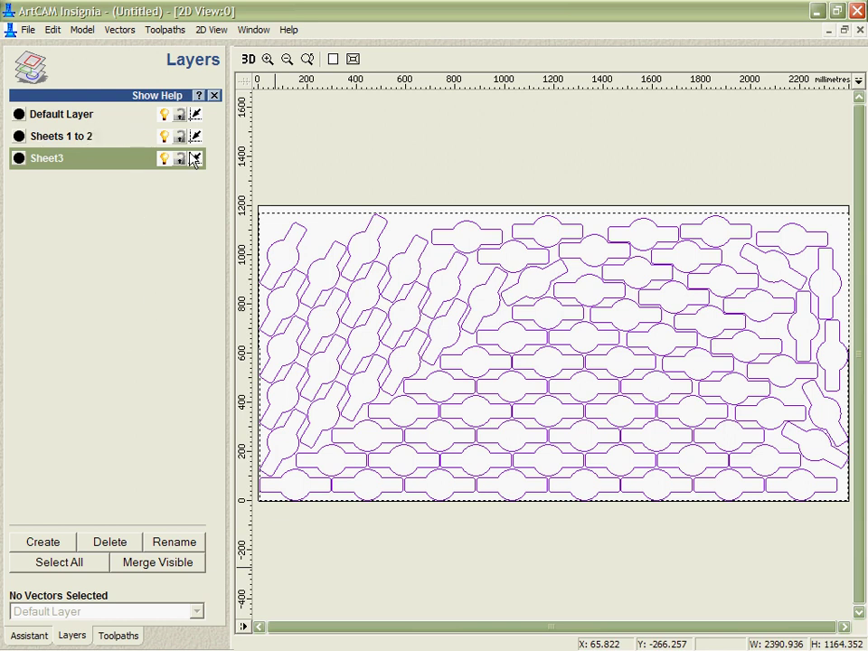
pyautogui.click(127, 134)
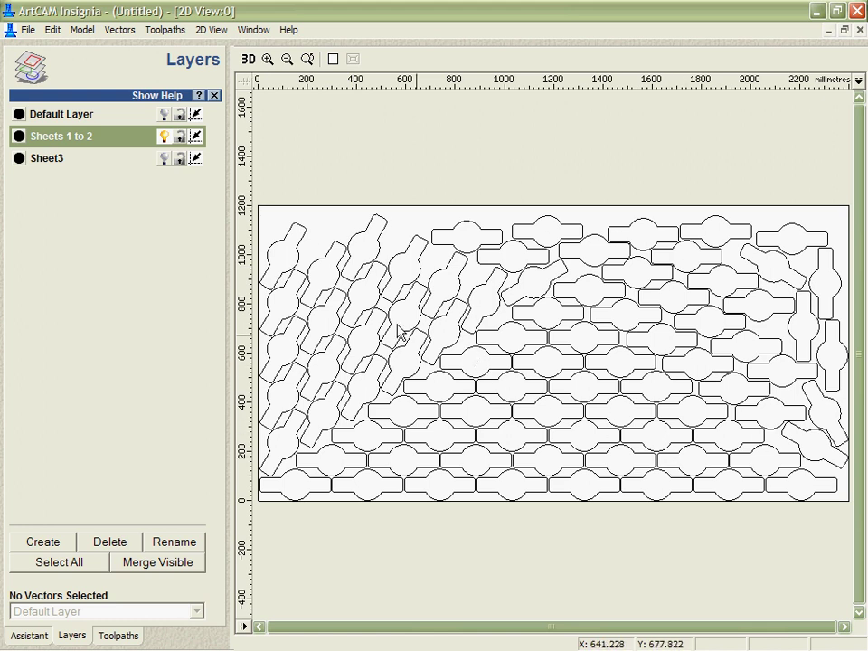
pyautogui.click(163, 136)
pyautogui.click(164, 159)
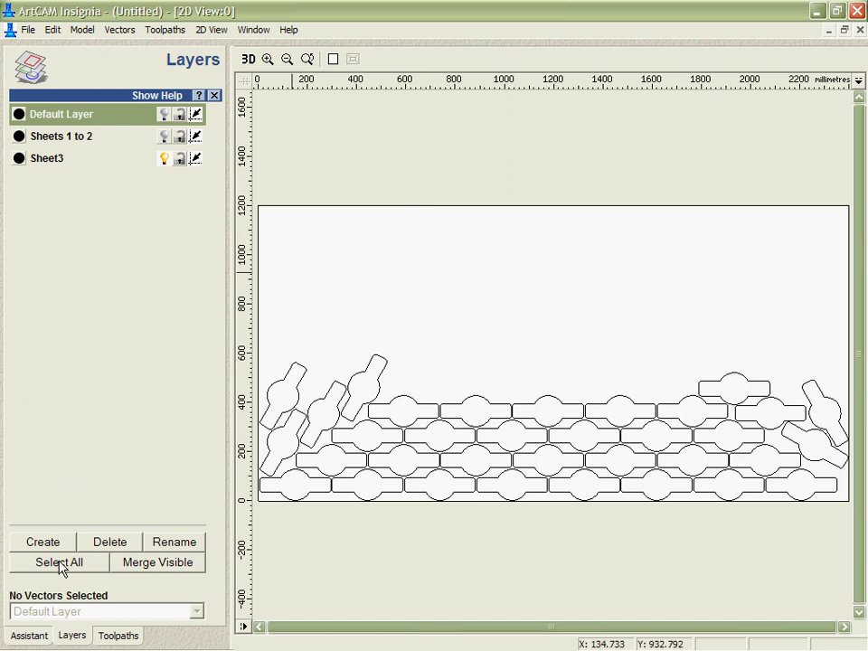
pyautogui.click(31, 635)
# Open Nesting.art without saving the current layout, and select all three lines of text
pyautogui.click(57, 210)
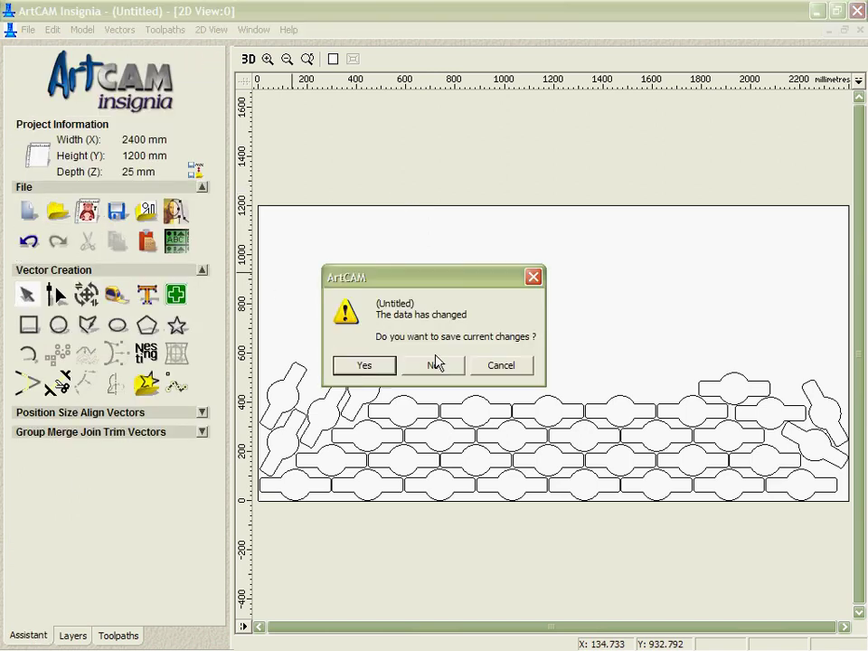
pyautogui.click(438, 365)
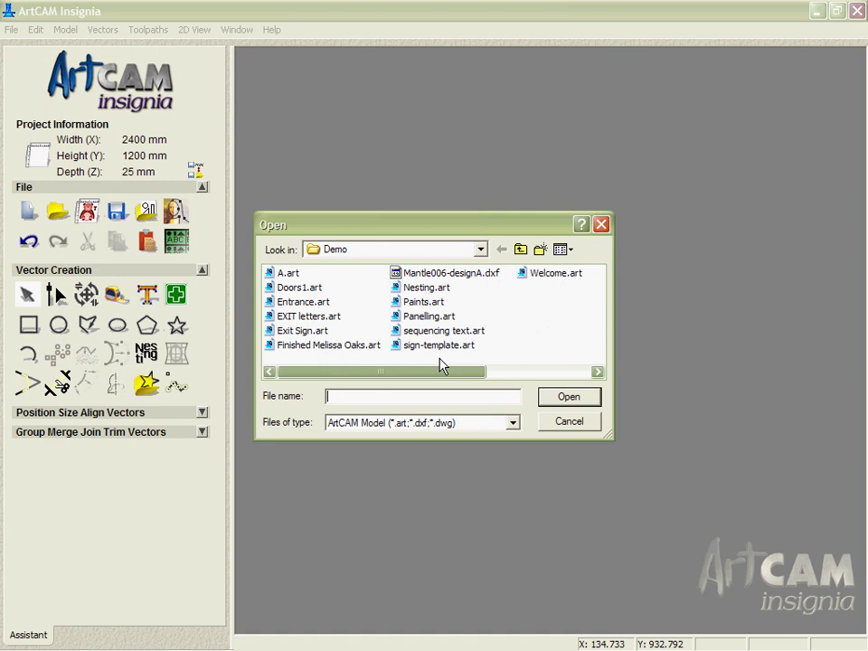
pyautogui.click(426, 287)
pyautogui.click(558, 398)
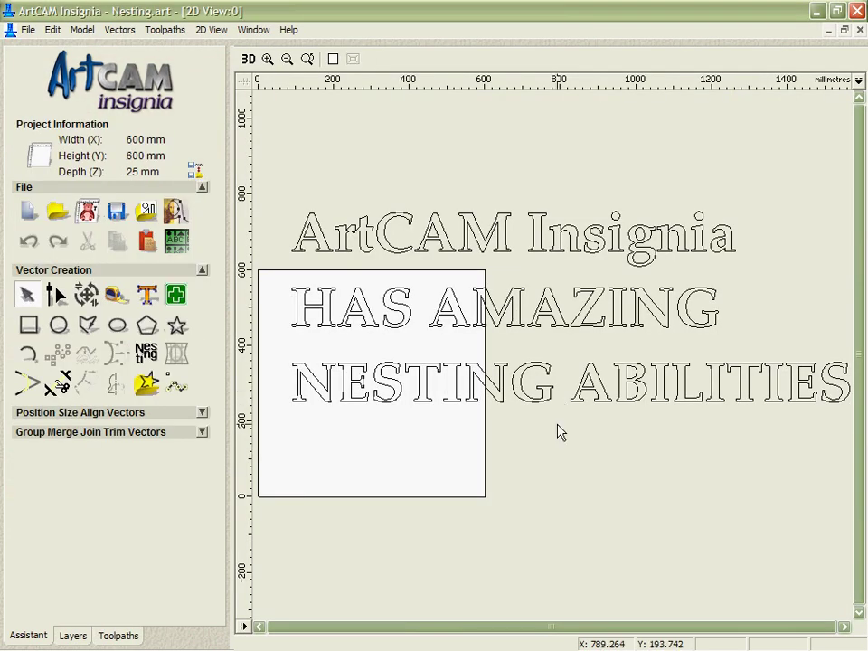
pyautogui.moveTo(288, 168); pyautogui.dragTo(861, 495)
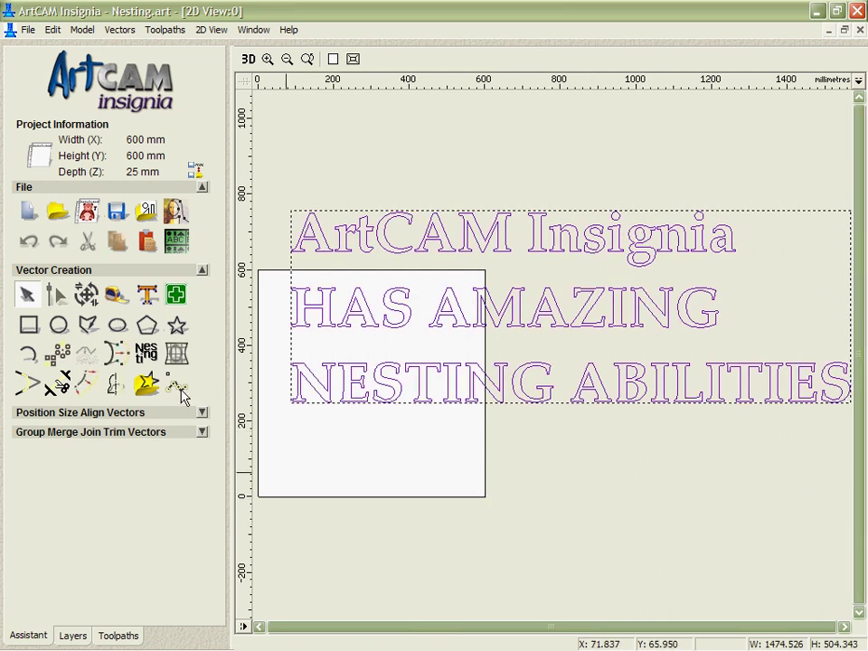
# Nest the selected letters onto one 600 × 600 mm sheet, with Nest Multiple Copies and Multi Sheets into Layers off
pyautogui.click(148, 357)
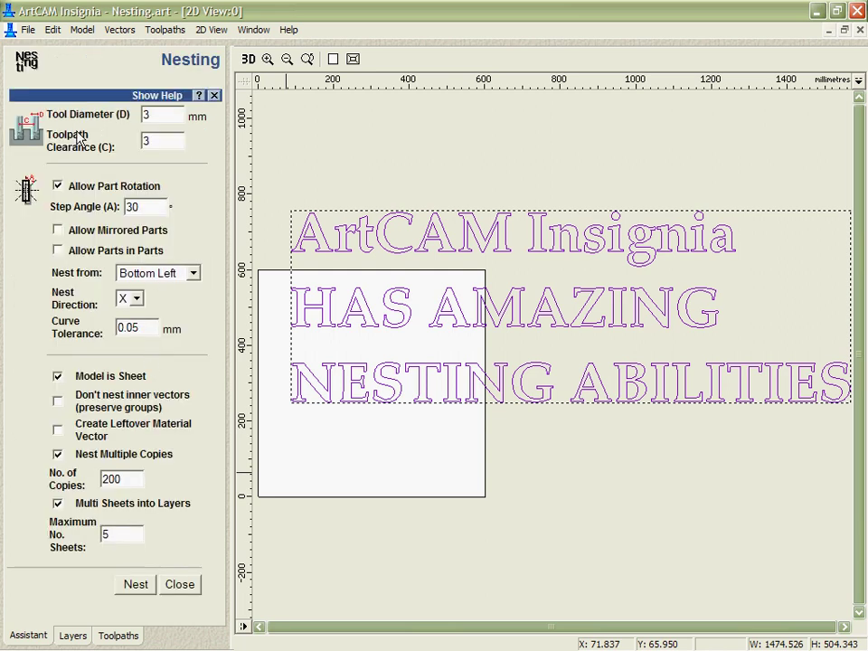
pyautogui.click(58, 455)
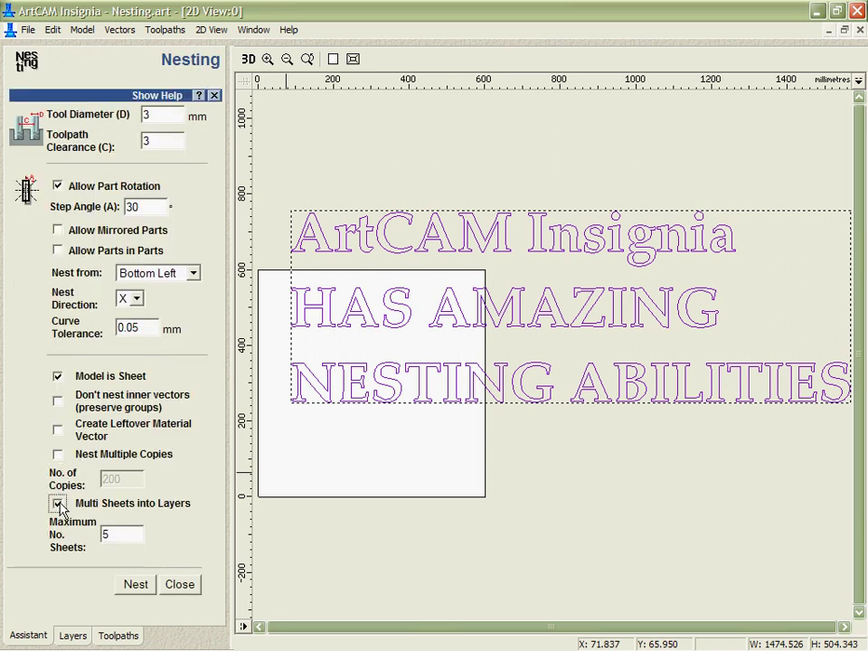
pyautogui.click(58, 503)
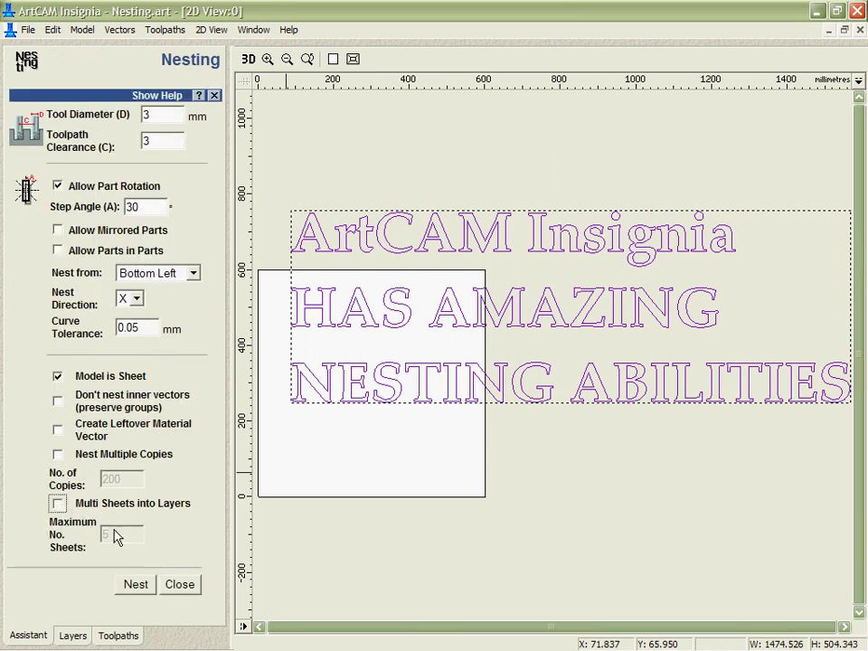
pyautogui.click(136, 584)
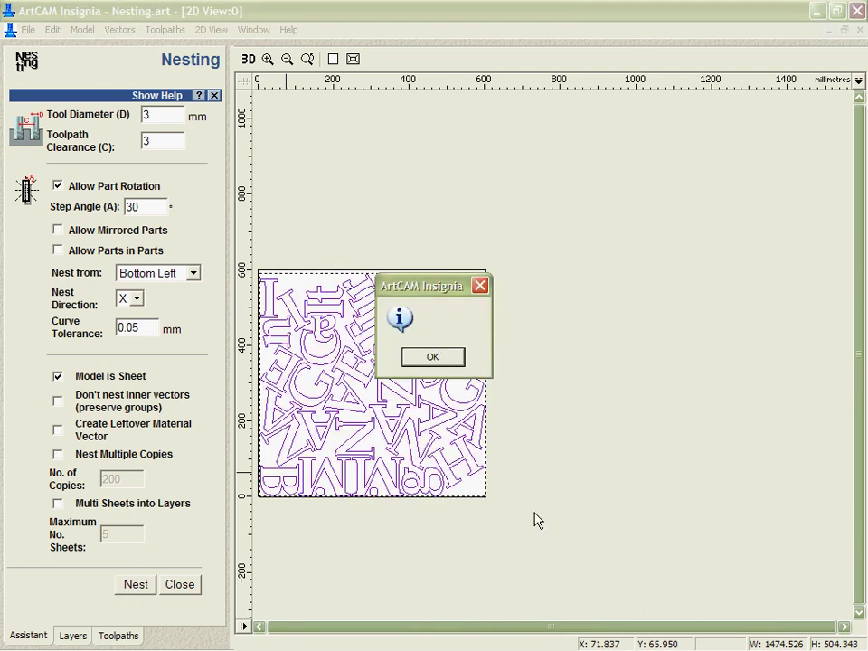
# Acknowledge the nesting message, fit the nested letter layout to the view, and close Nesting
pyautogui.click(432, 360)
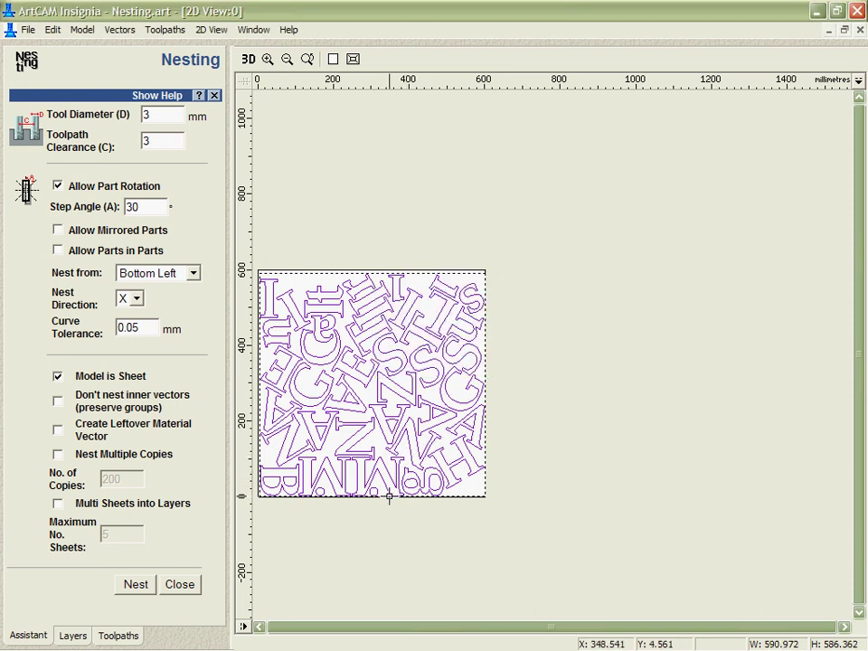
pyautogui.click(333, 60)
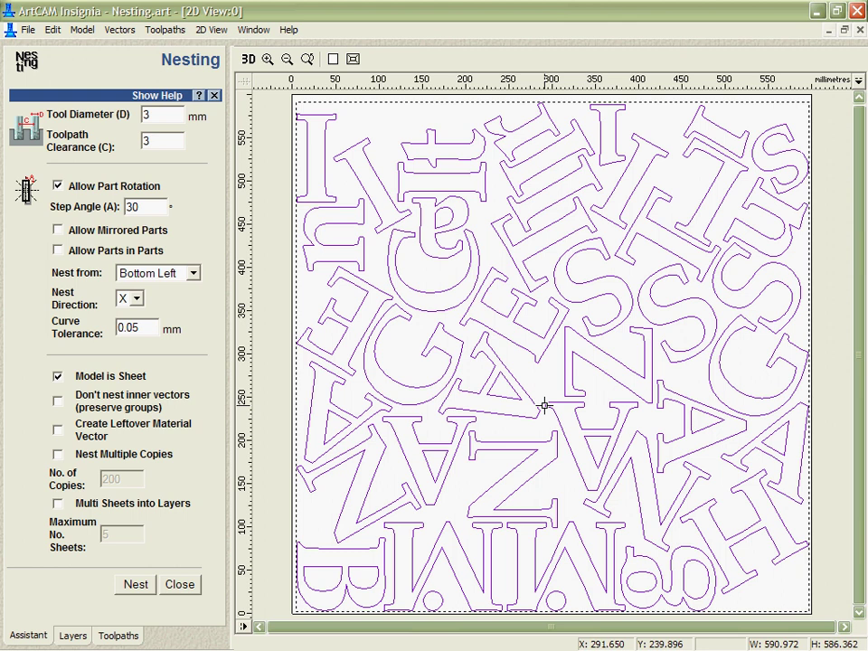
pyautogui.click(179, 584)
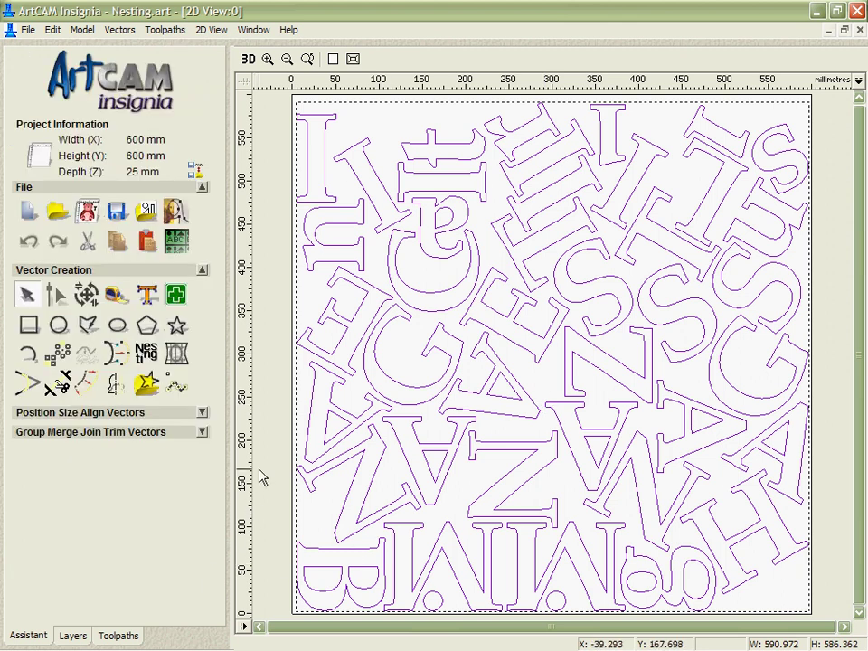